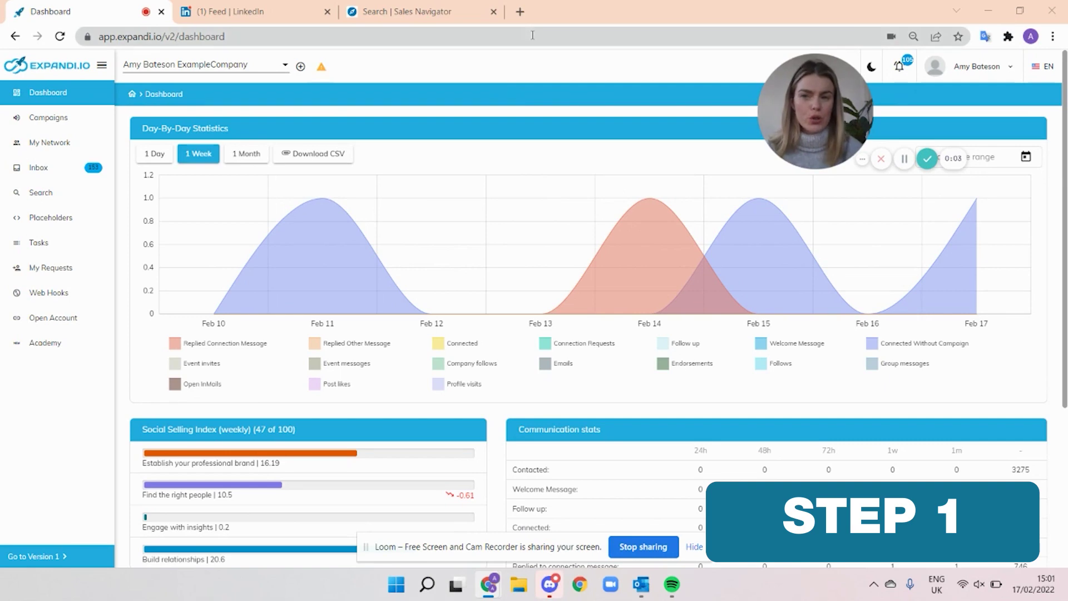
- Review the filters applied to the Sales Navigator lead search and return to its 113 results
left_click(381, 8)
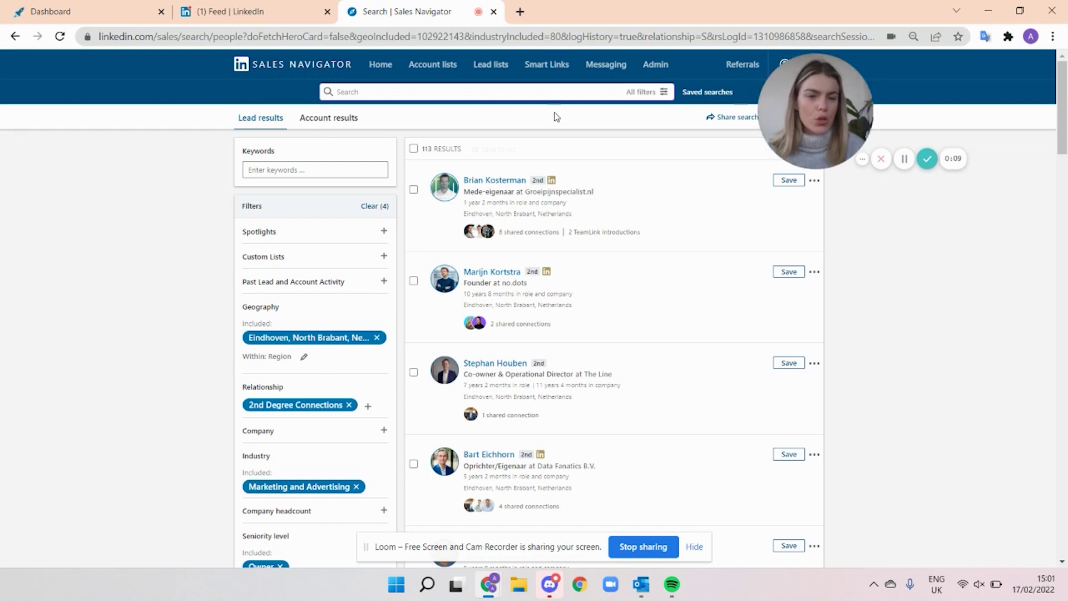
scroll(324, 409, "down", 2)
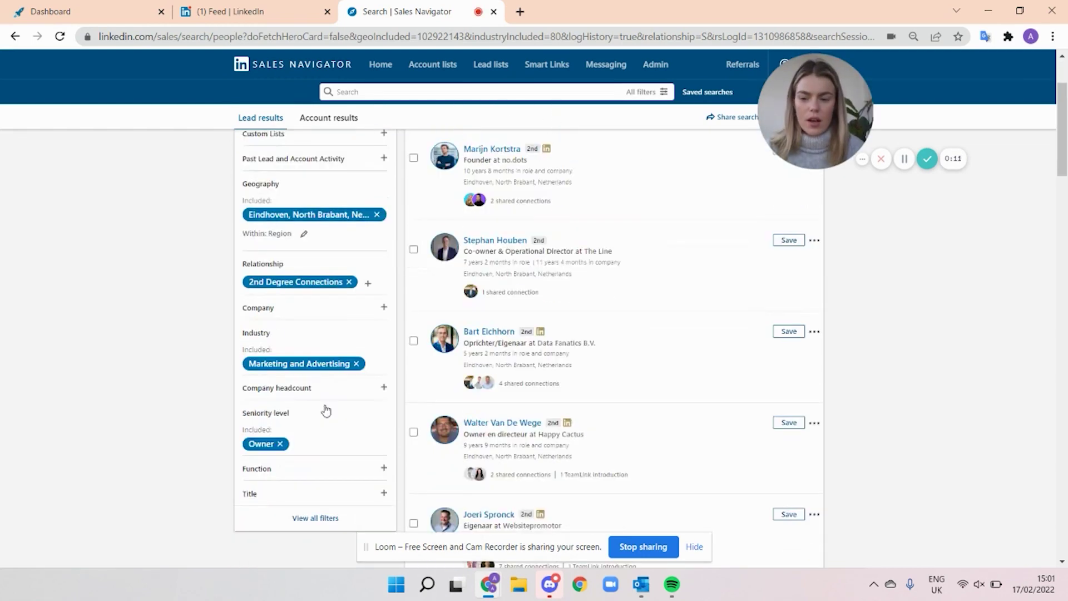
scroll(273, 463, "down", 1)
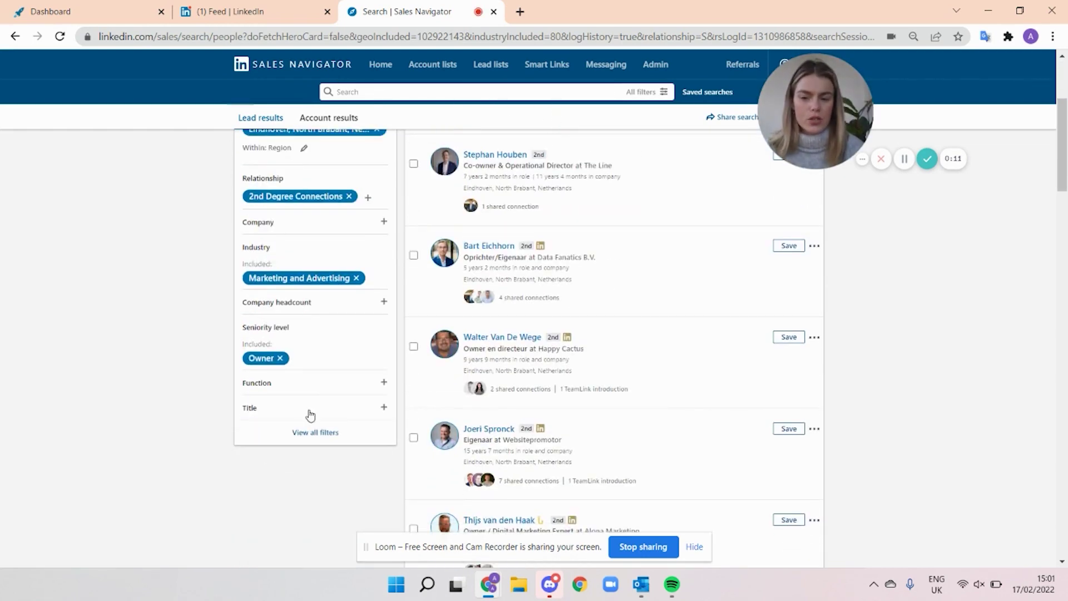
left_click(317, 436)
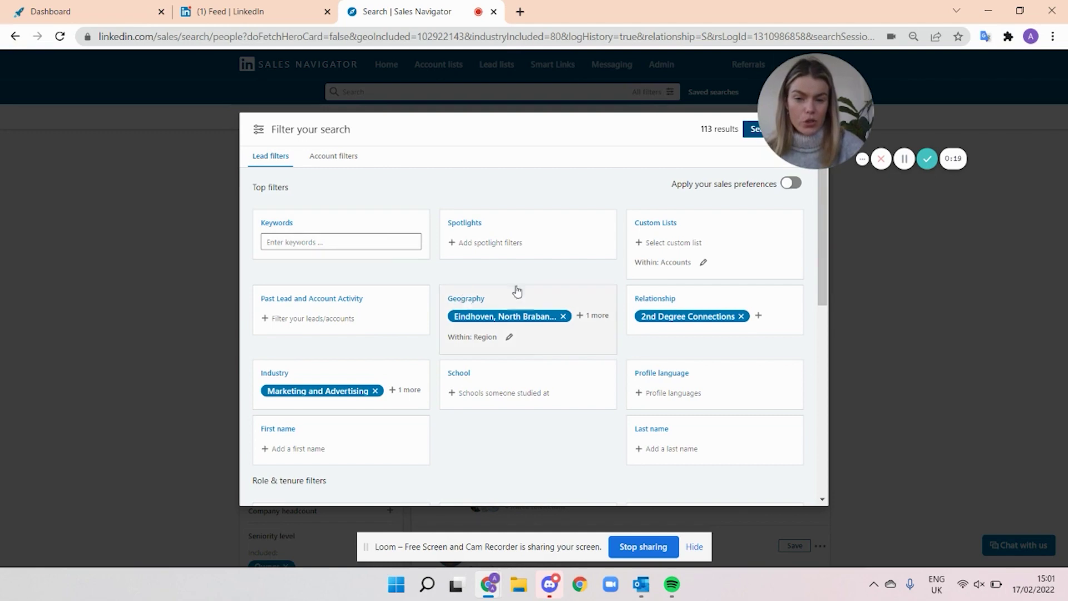
scroll(368, 362, "down", 1)
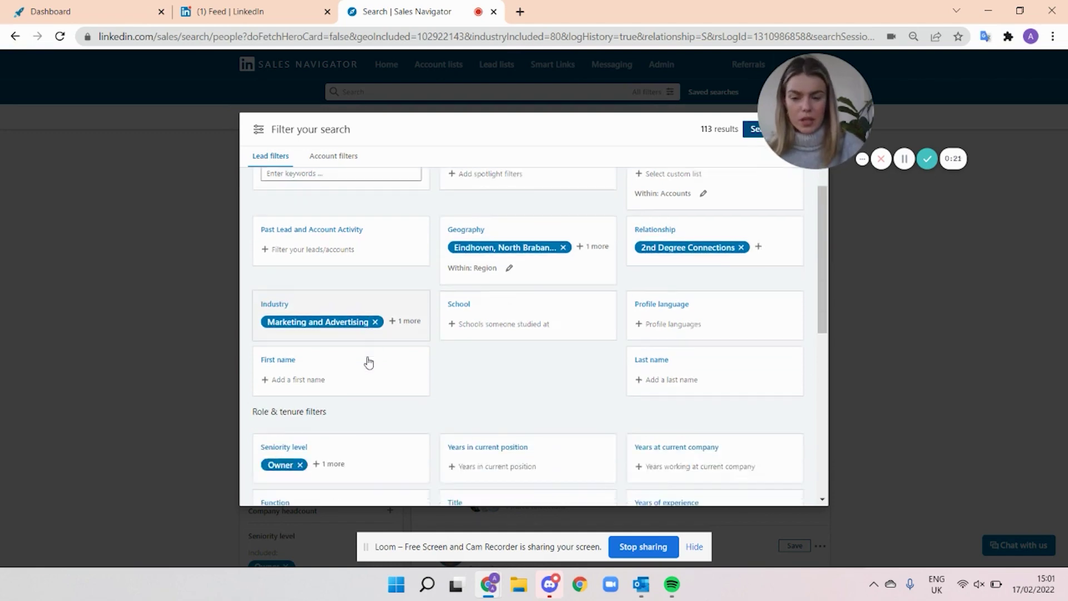
scroll(368, 362, "down", 3)
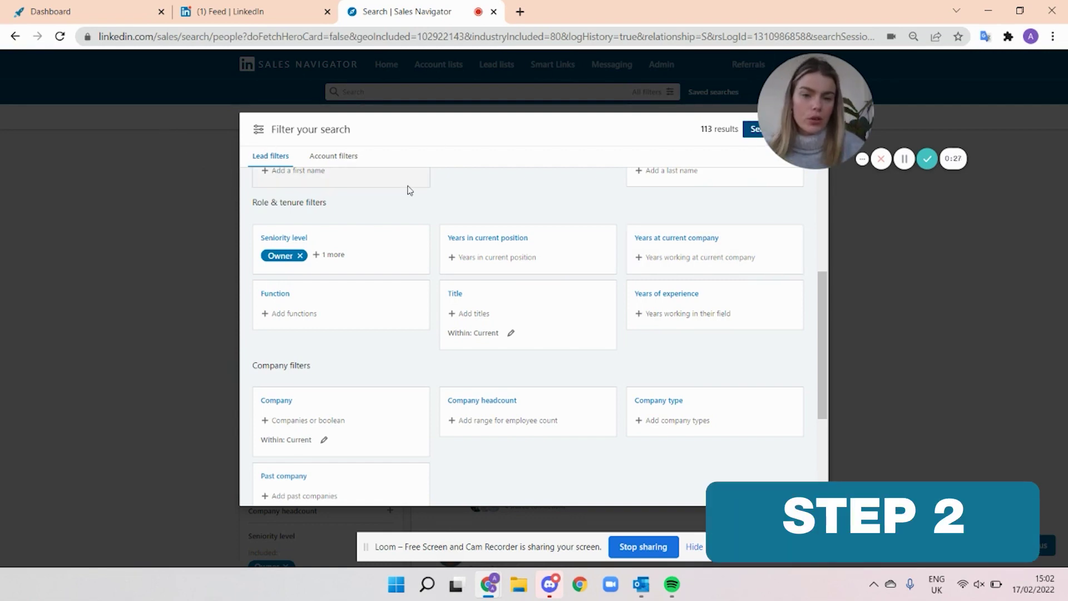
scroll(585, 192, "up", 3)
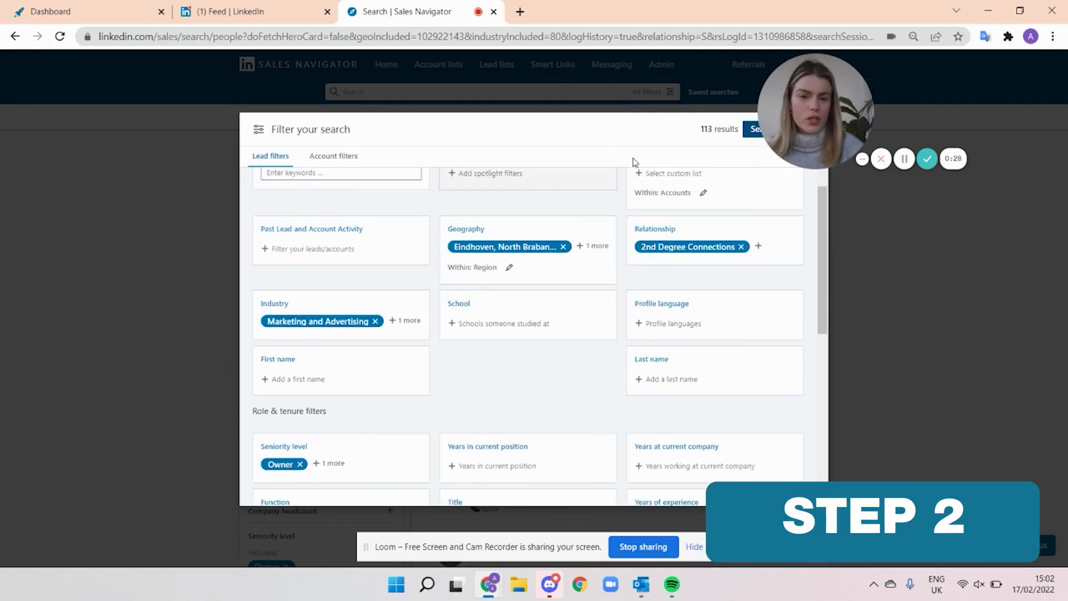
left_click(751, 131)
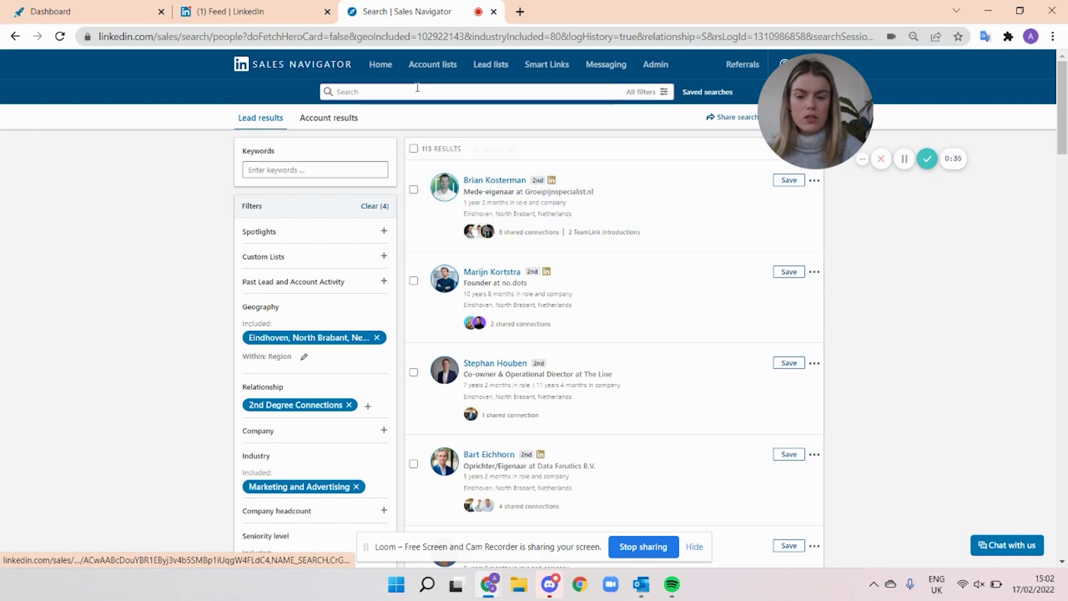
- Copy the full address of the filtered Sales Navigator search page
key("ctrl+l")
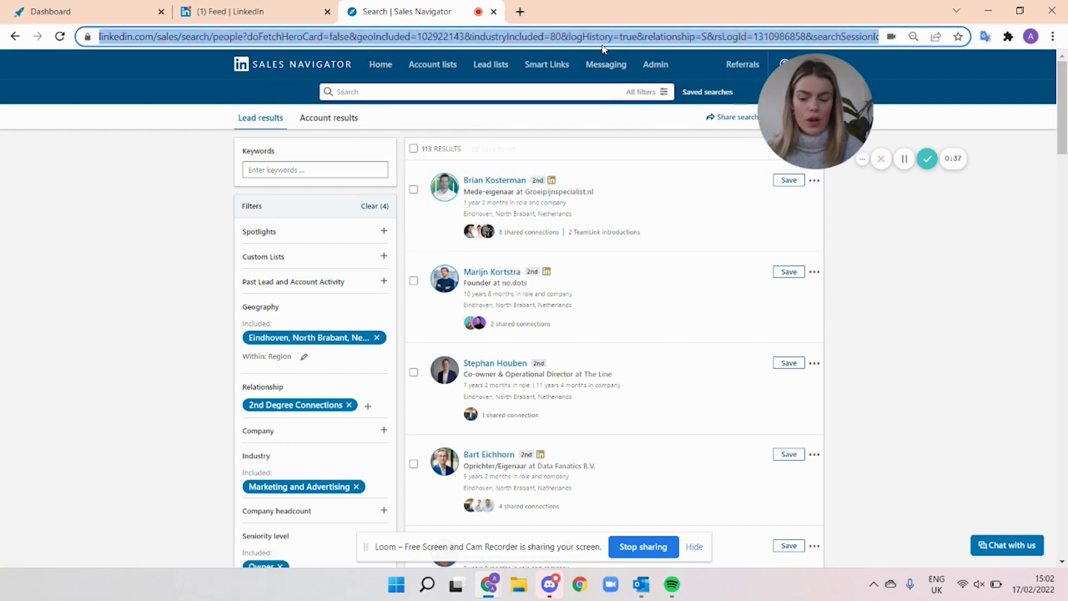
right_click(570, 46)
left_click(629, 115)
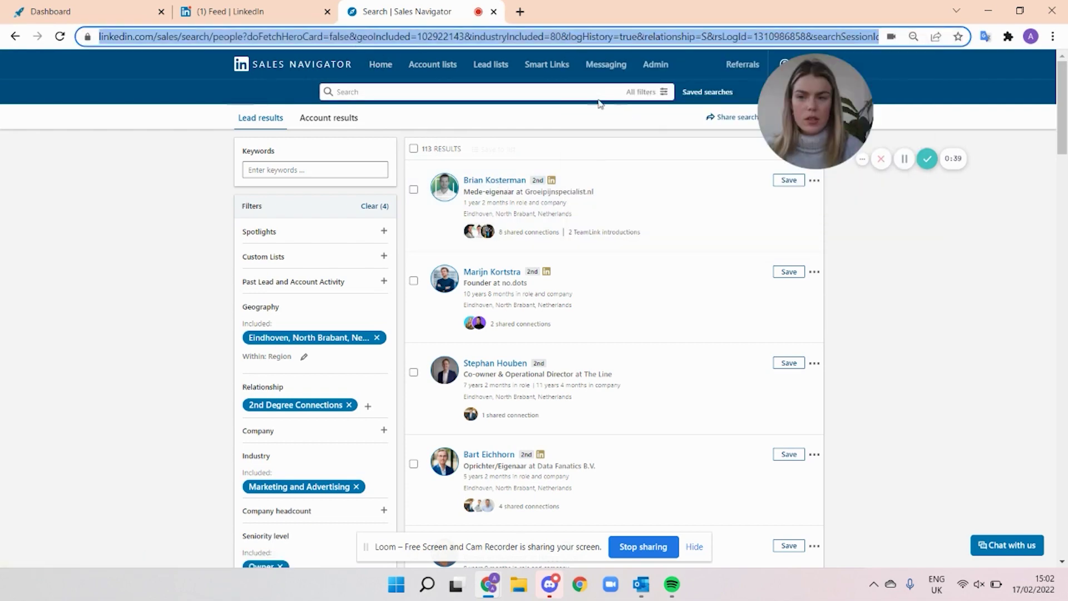
- Start a new Sales Navigator search by link in Expandi, named 'test youtube'
left_click(96, 6)
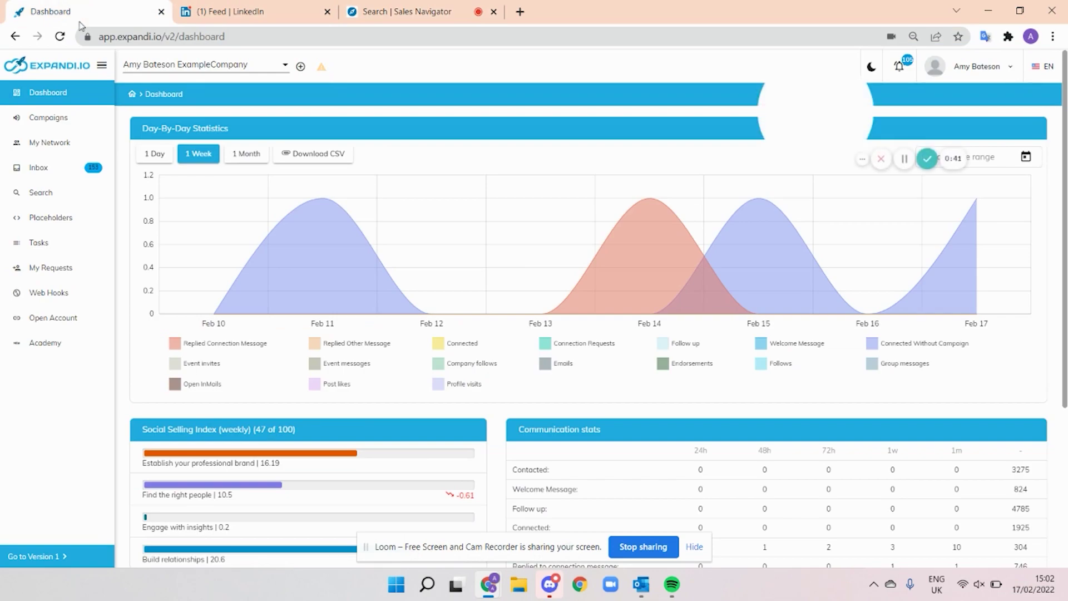
left_click(70, 205)
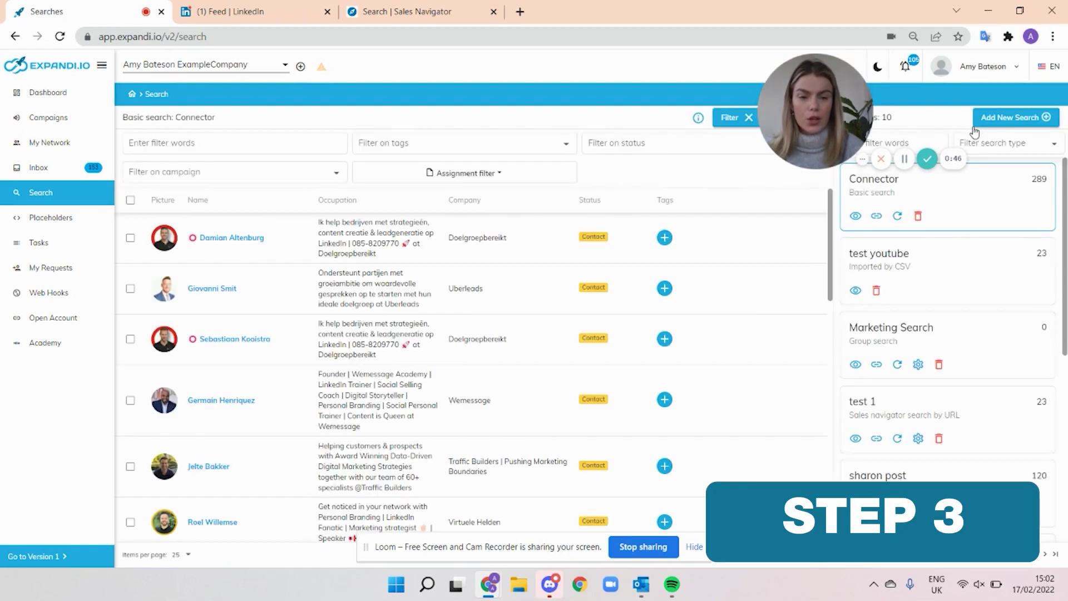
left_click(994, 119)
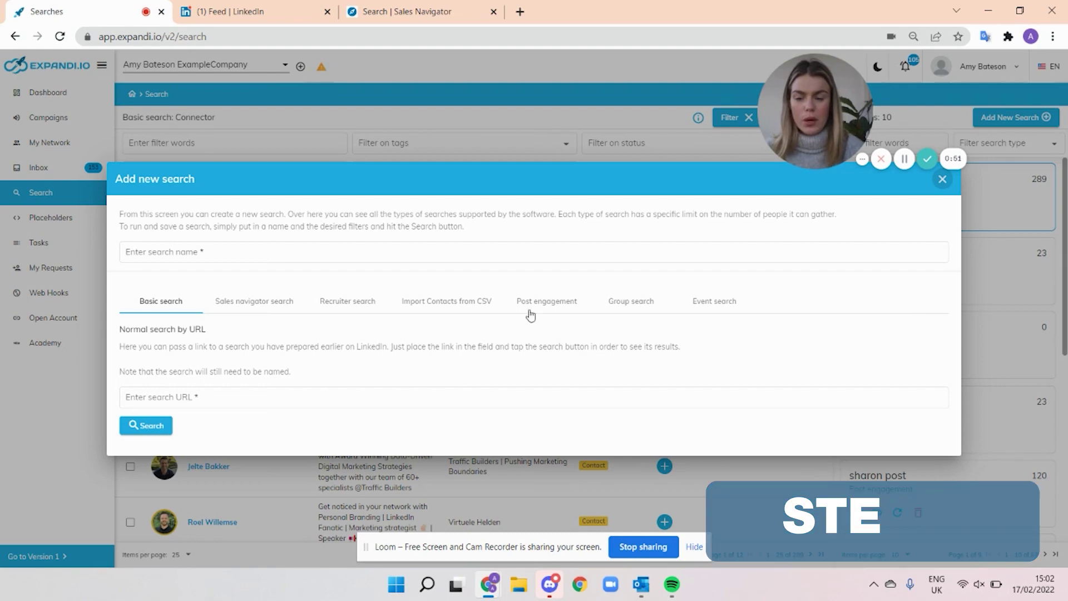
left_click(244, 302)
left_click(308, 223)
type("test y")
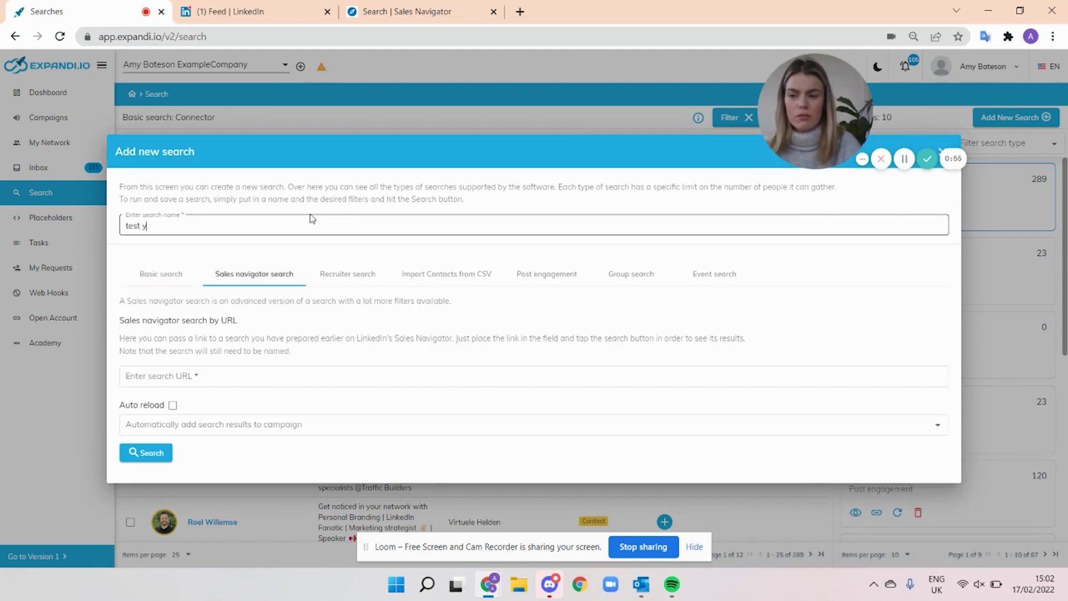
type("outube")
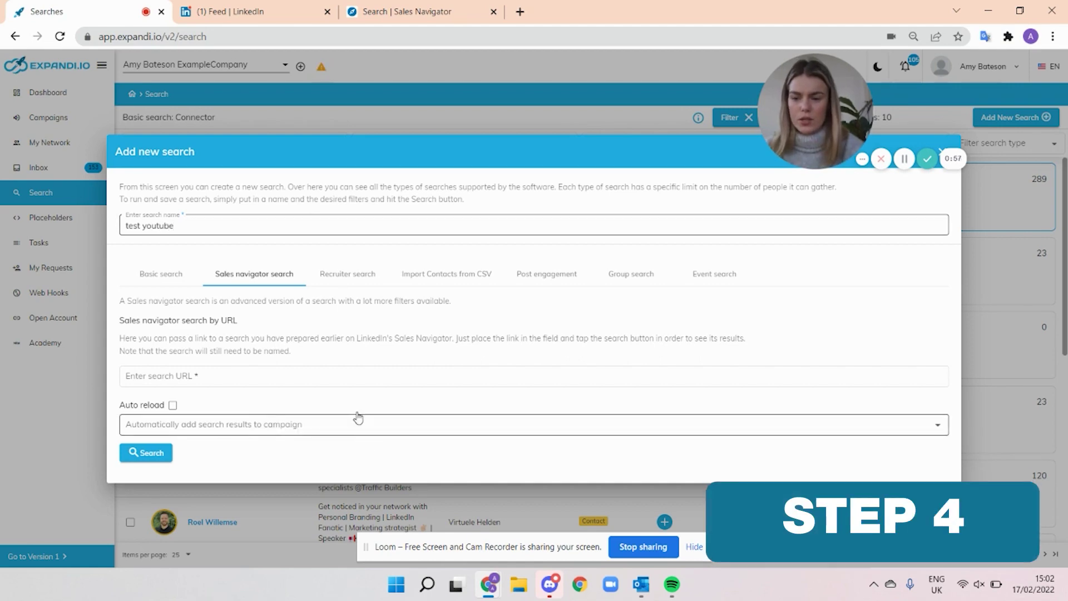
- Paste the copied search link and enable auto reload every 14 days
left_click(369, 377)
key("ctrl+v")
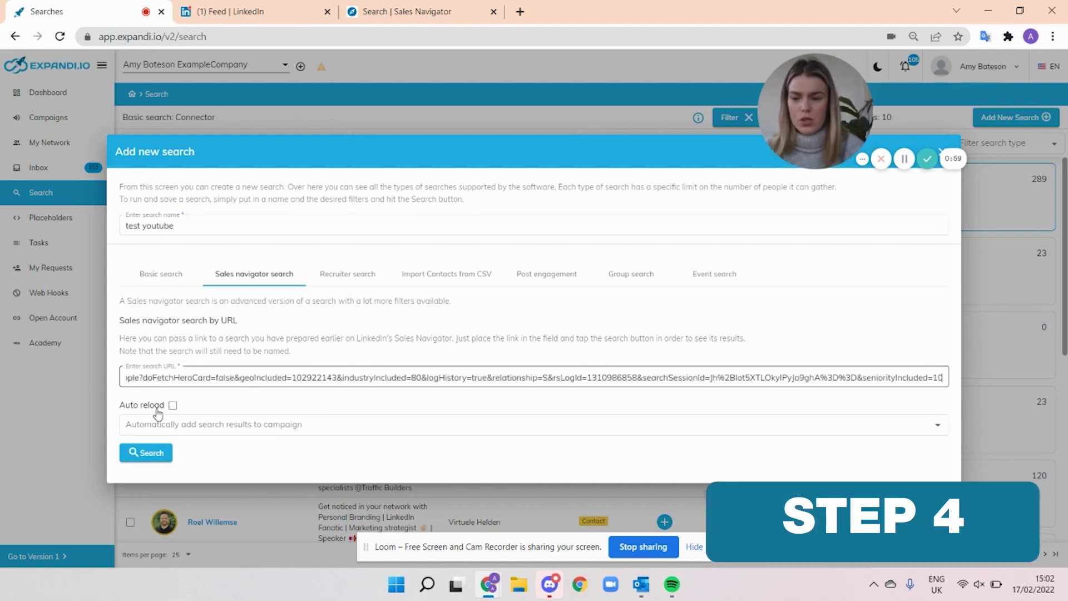
left_click(172, 405)
left_click(173, 413)
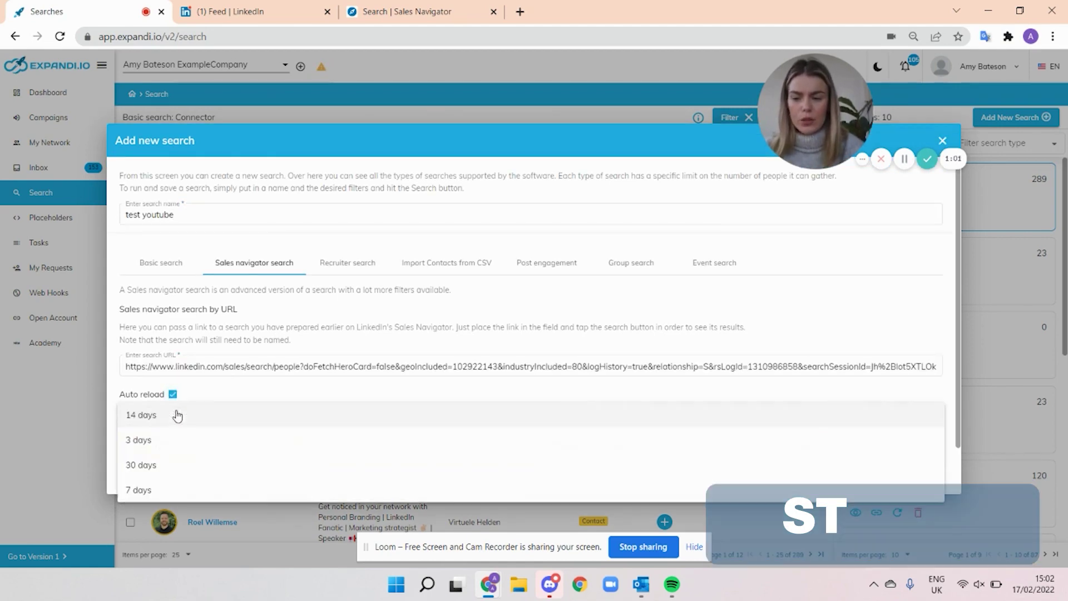
left_click(179, 425)
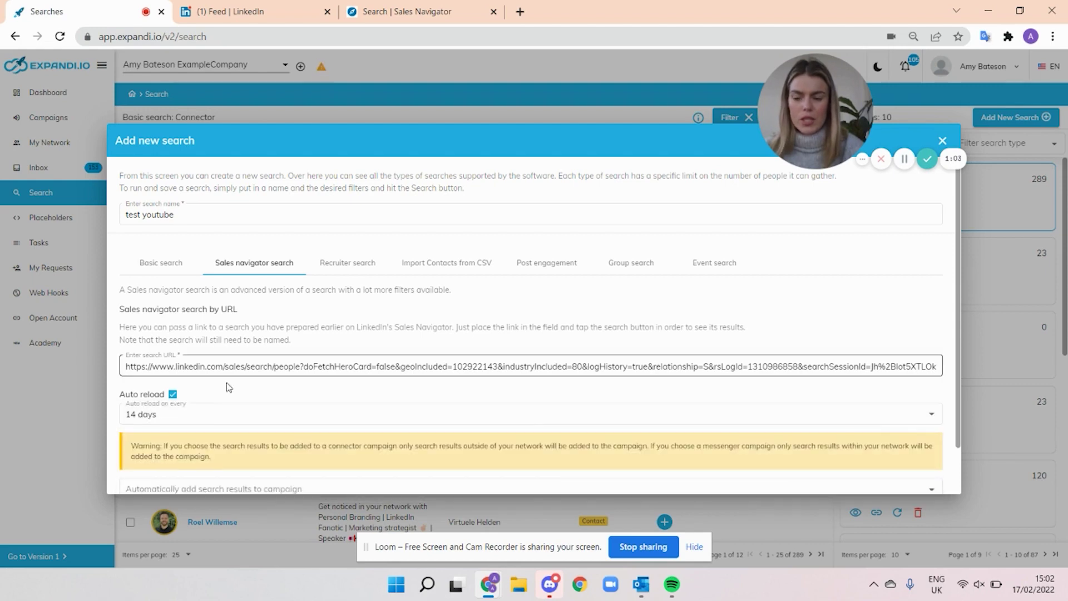
scroll(226, 382, "down", 1)
- Leave the campaign selection empty and run the 'test youtube' search
left_click(245, 443)
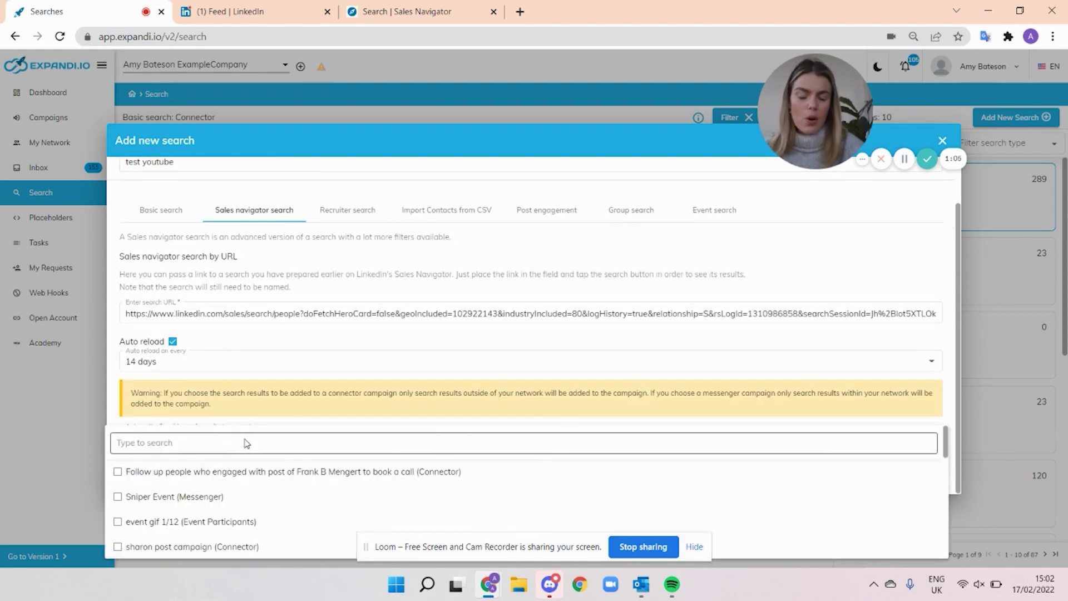
left_click(496, 341)
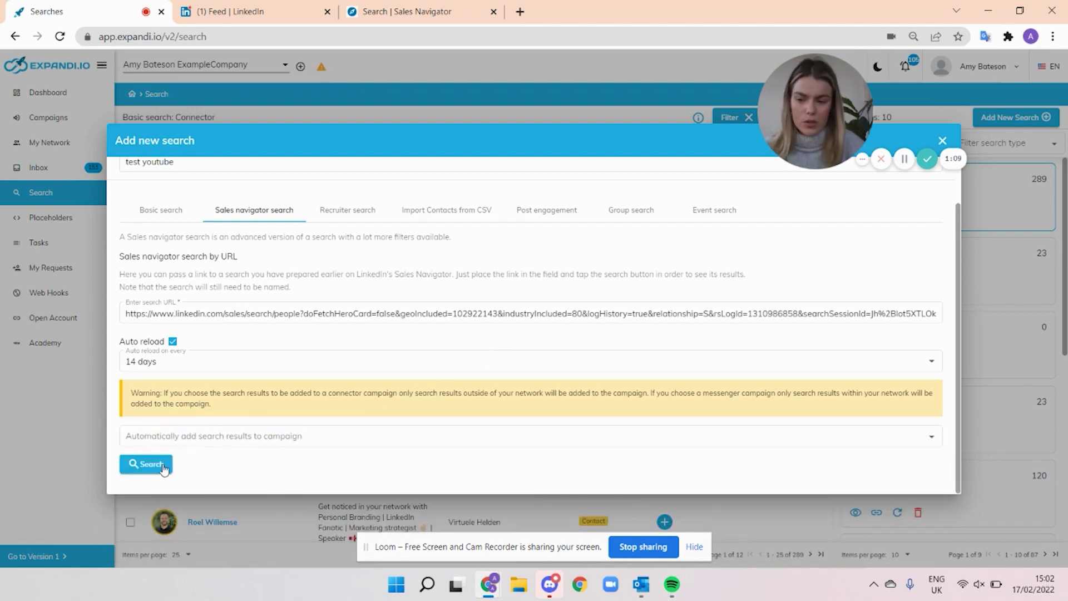
left_click(163, 469)
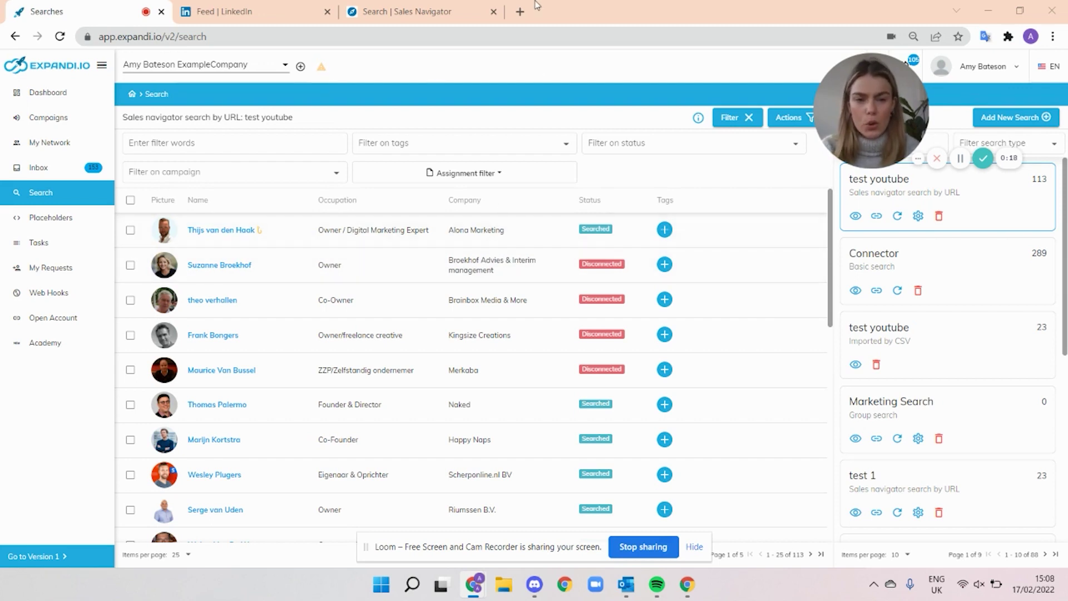
- View the 'test youtube' search once its 113 leads have been imported
left_click(213, 143)
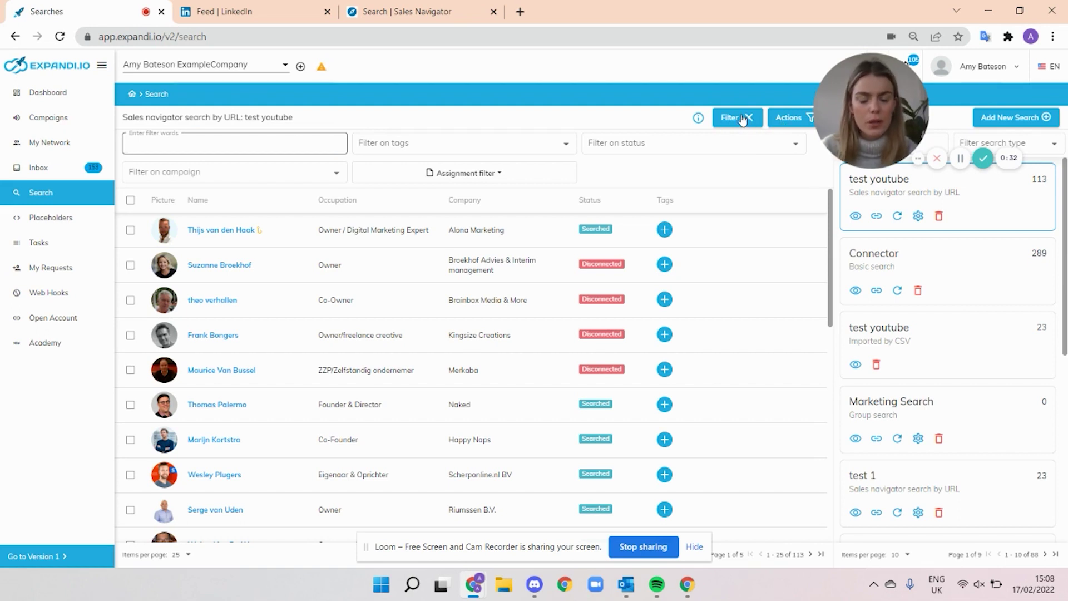
- Choose 'Assign to a campaign' from the bulk Actions for the listed leads
left_click(802, 117)
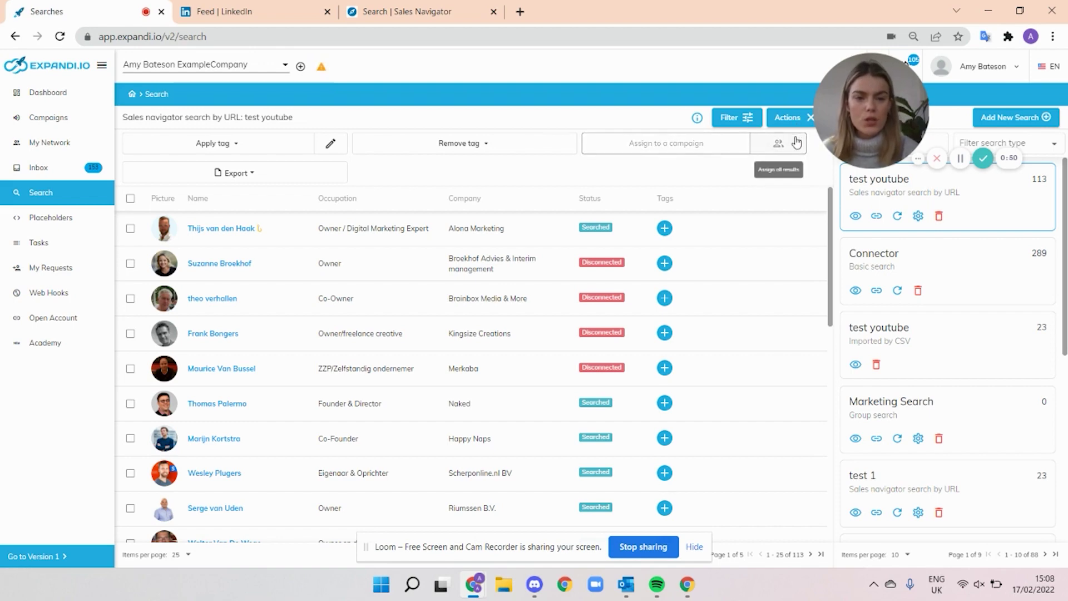
left_click(795, 142)
- Select only the 'Follow up people… (Connector)' campaign, unticking the Sniper Event campaign
left_click(428, 297)
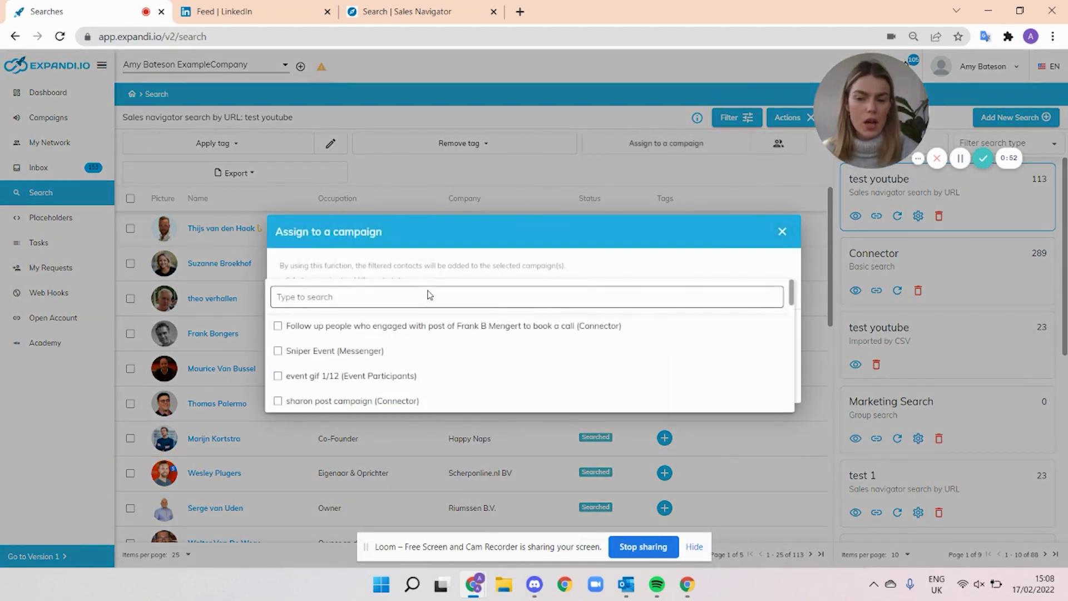
left_click(278, 326)
left_click(276, 351)
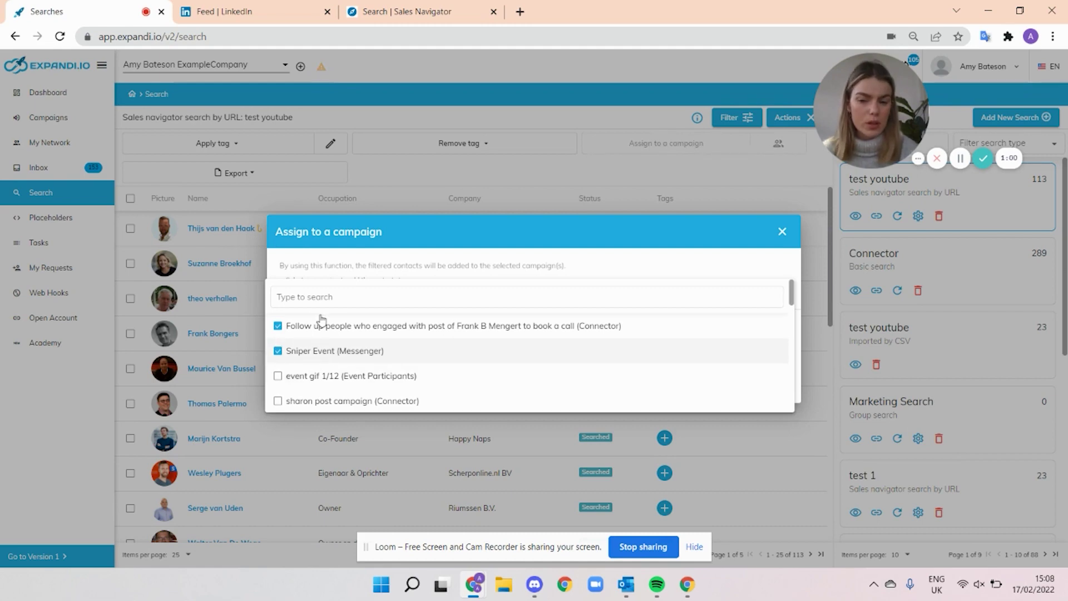
left_click(278, 350)
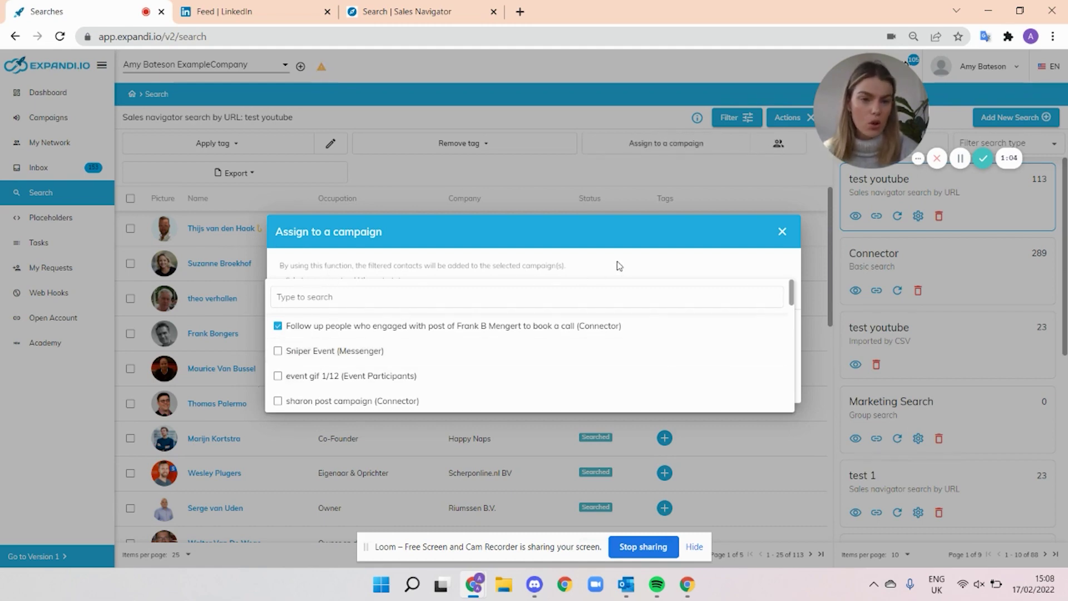